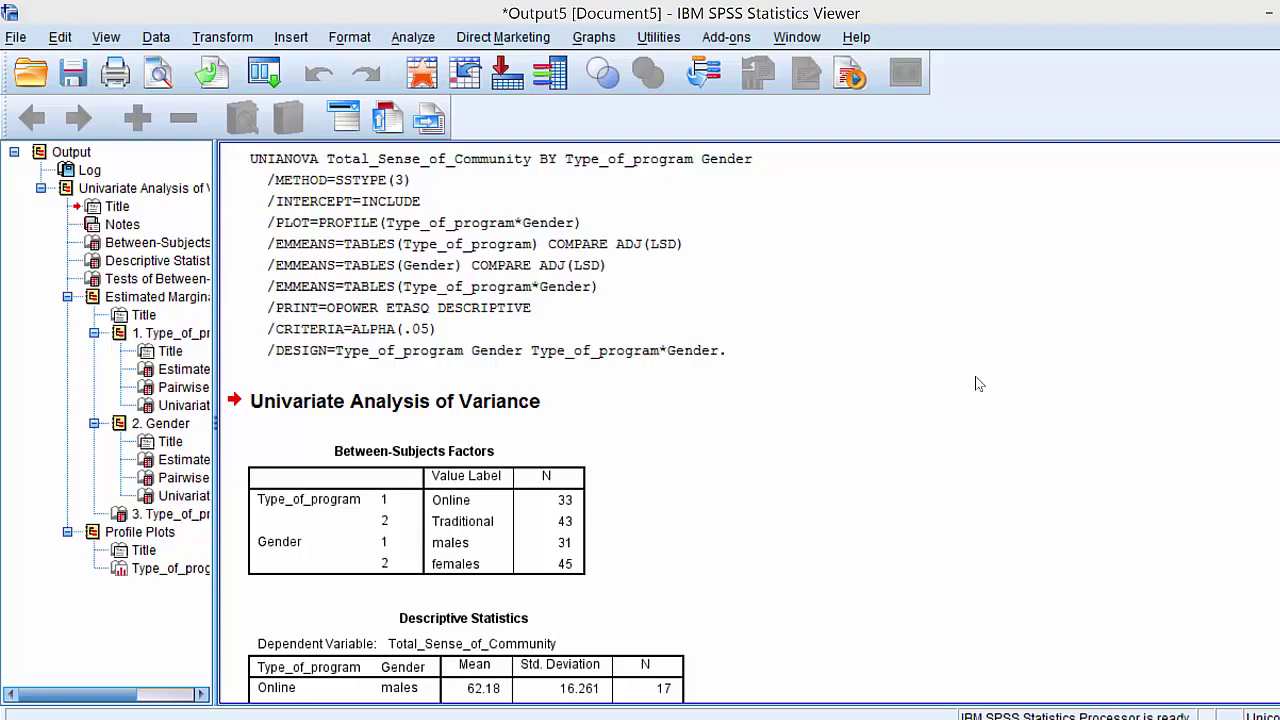
# Review the output down to the profile plot, where males' estimated marginal means sit above females', then return to the Gender estimates tables
pyautogui.click(1090, 298)
pyautogui.scroll(-8, 1090, 300)
pyautogui.scroll(-20, 695, 422)
pyautogui.scroll(-18, 640, 420)
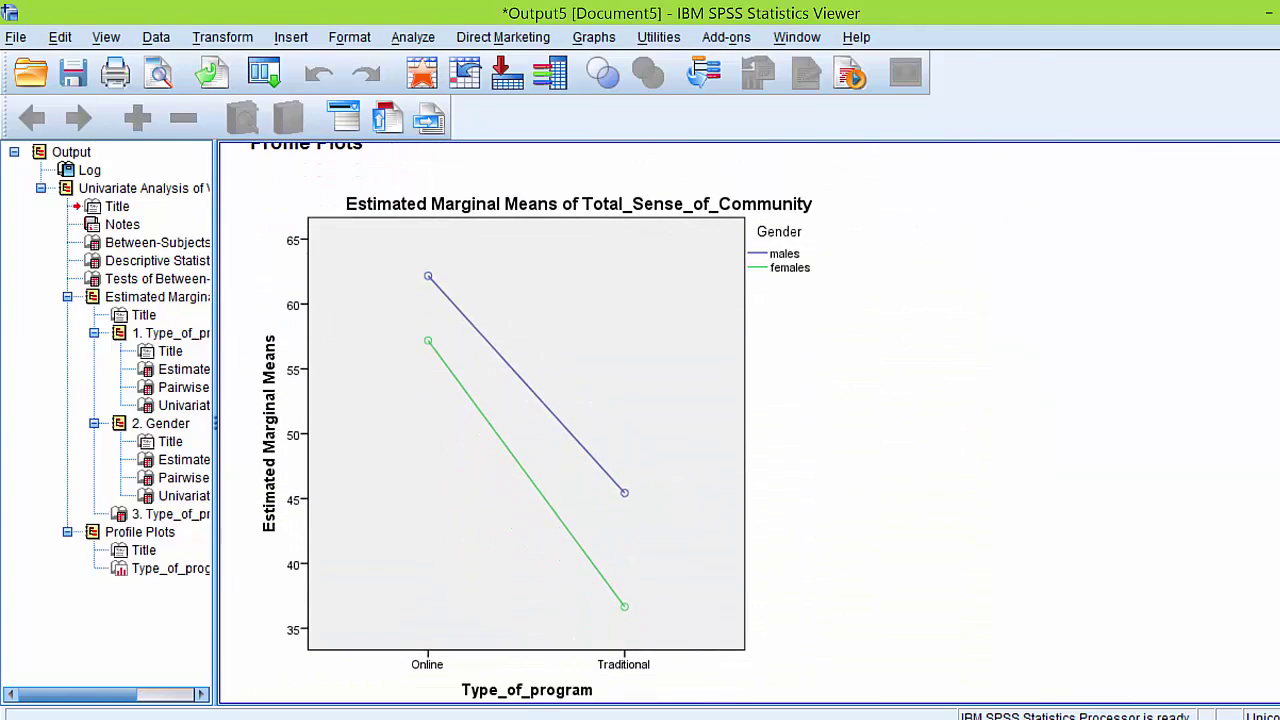
pyautogui.scroll(1, 750, 420)
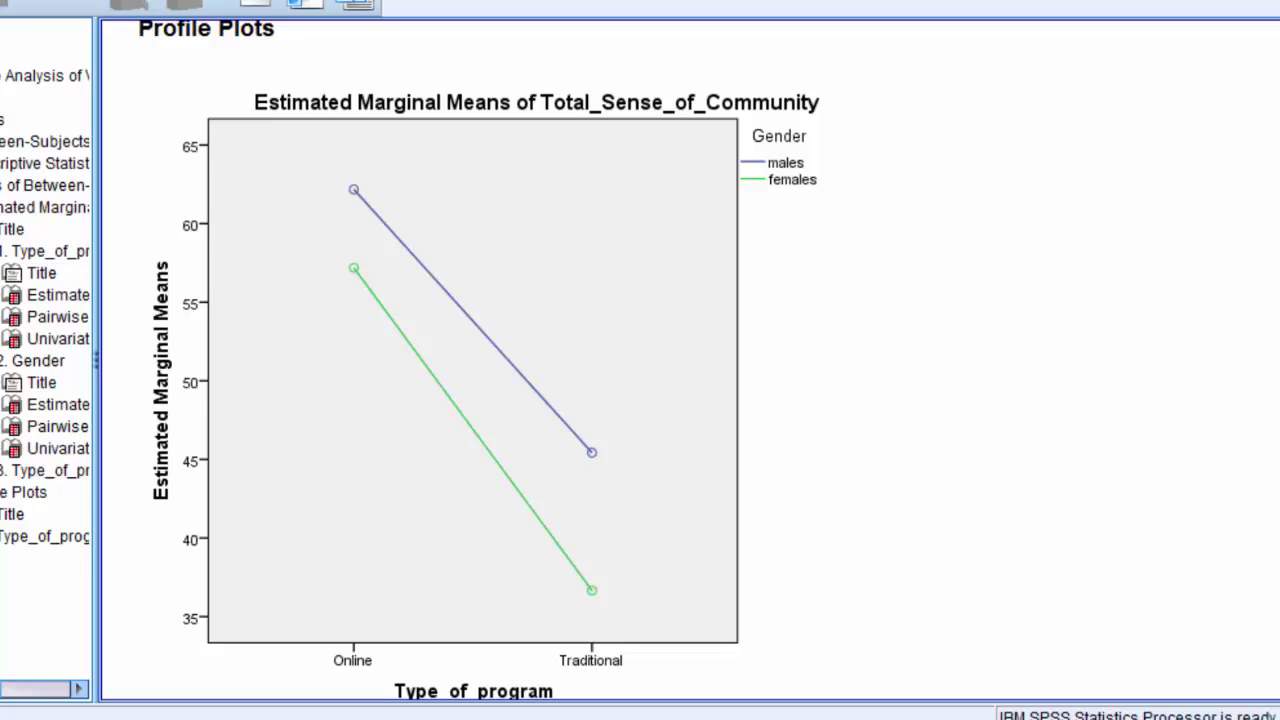
# Bring the Tests of Between-Subjects Effects table into view to read the Type_of_program * Gender interaction row
pyautogui.scroll(20, 560, 360)
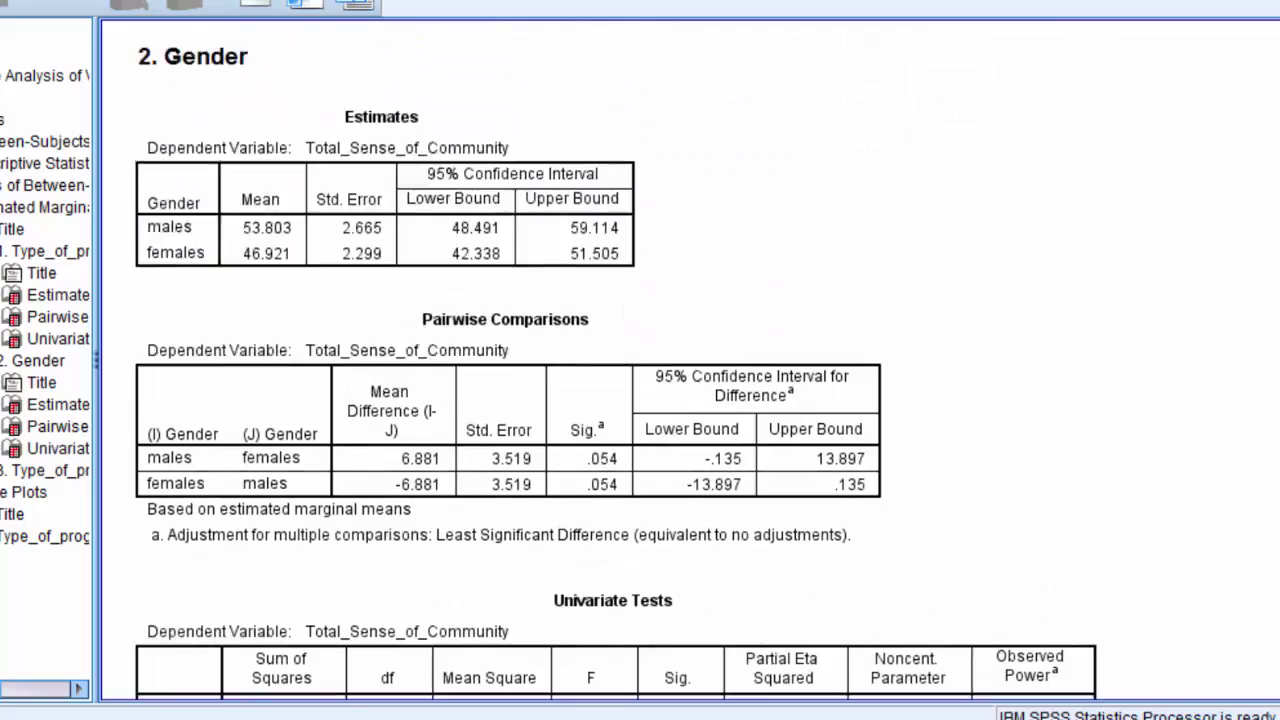
pyautogui.scroll(10, 677, 360)
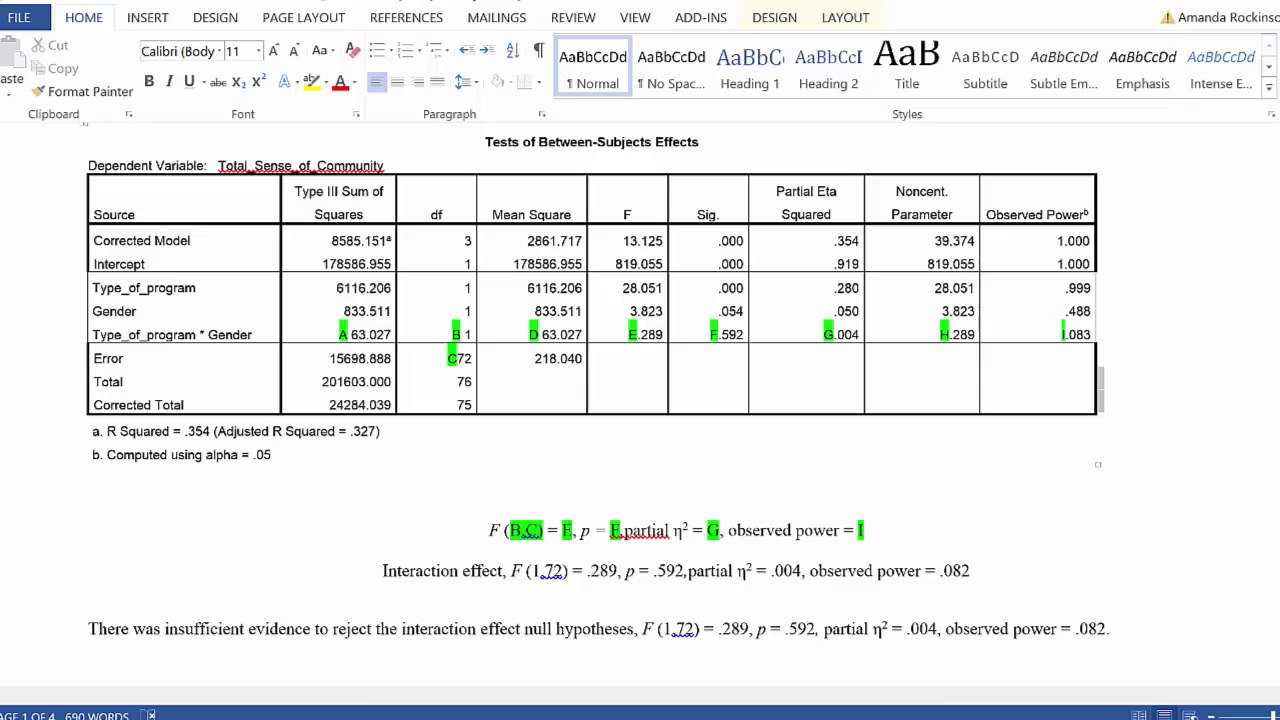
# Highlight the APA template formula line and its italic F in the Word report
pyautogui.moveTo(488, 530); pyautogui.dragTo(680, 550)
pyautogui.moveTo(810, 568); pyautogui.dragTo(880, 537)
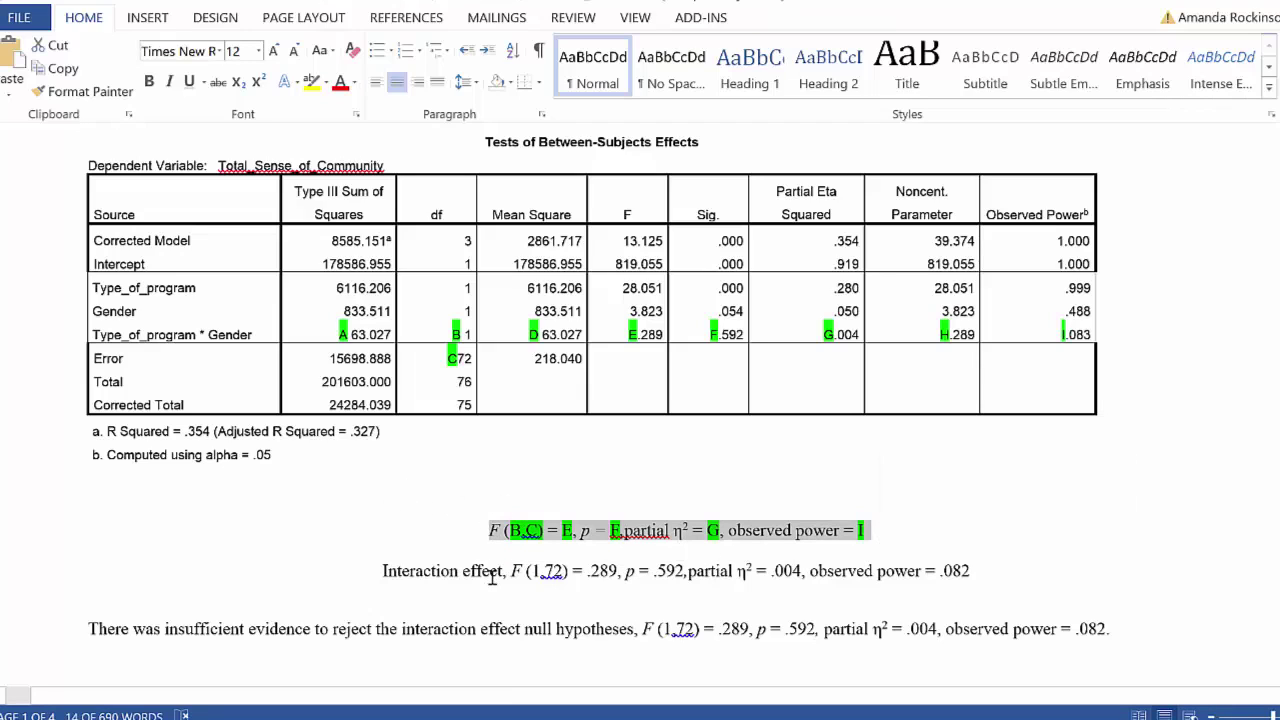
pyautogui.click(495, 540)
pyautogui.doubleClick(494, 530)
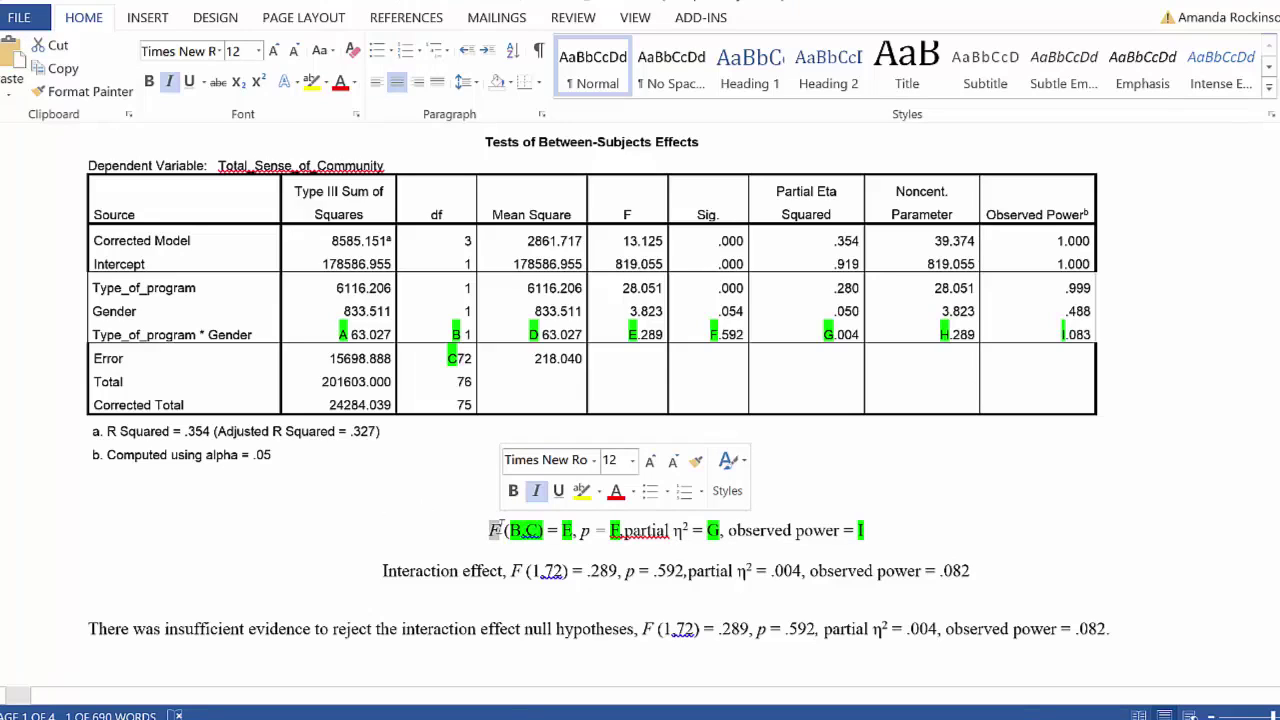
pyautogui.click(516, 530)
# Compare the B,C degrees-of-freedom placeholders with 1,72 in the interaction line and the table's df value 1
pyautogui.doubleClick(530, 530)
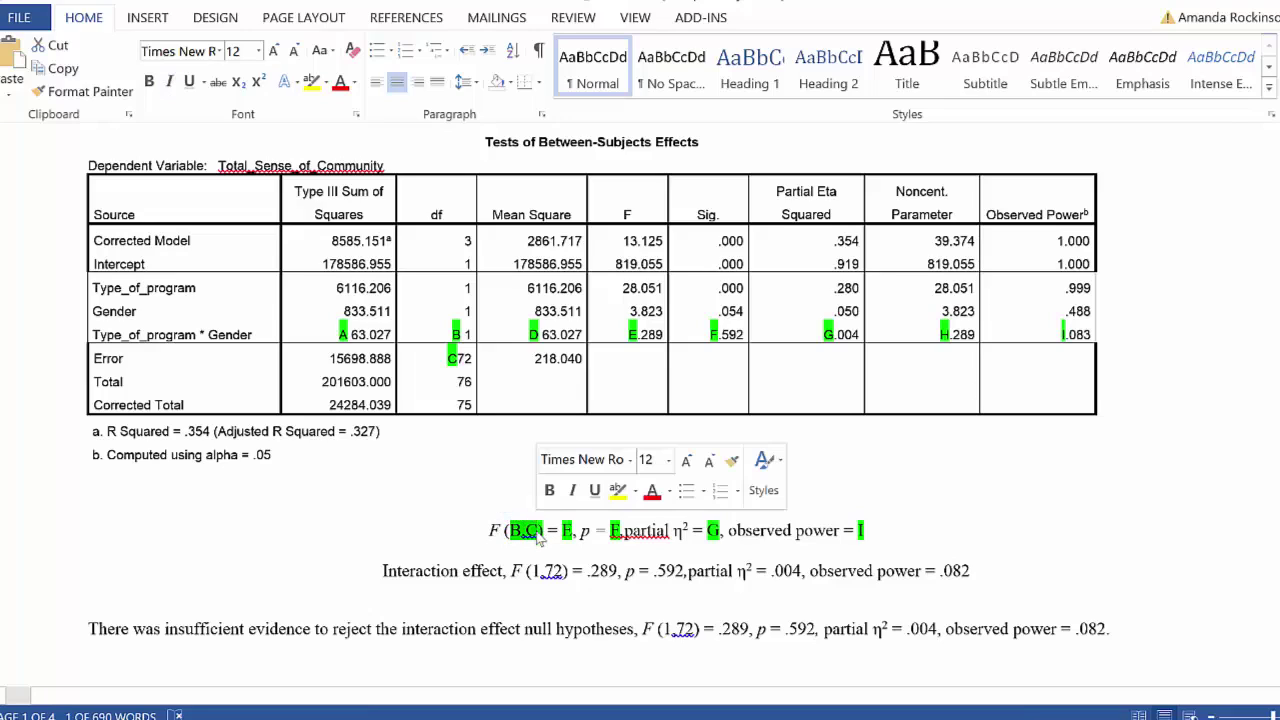
pyautogui.moveTo(533, 571); pyautogui.dragTo(564, 571)
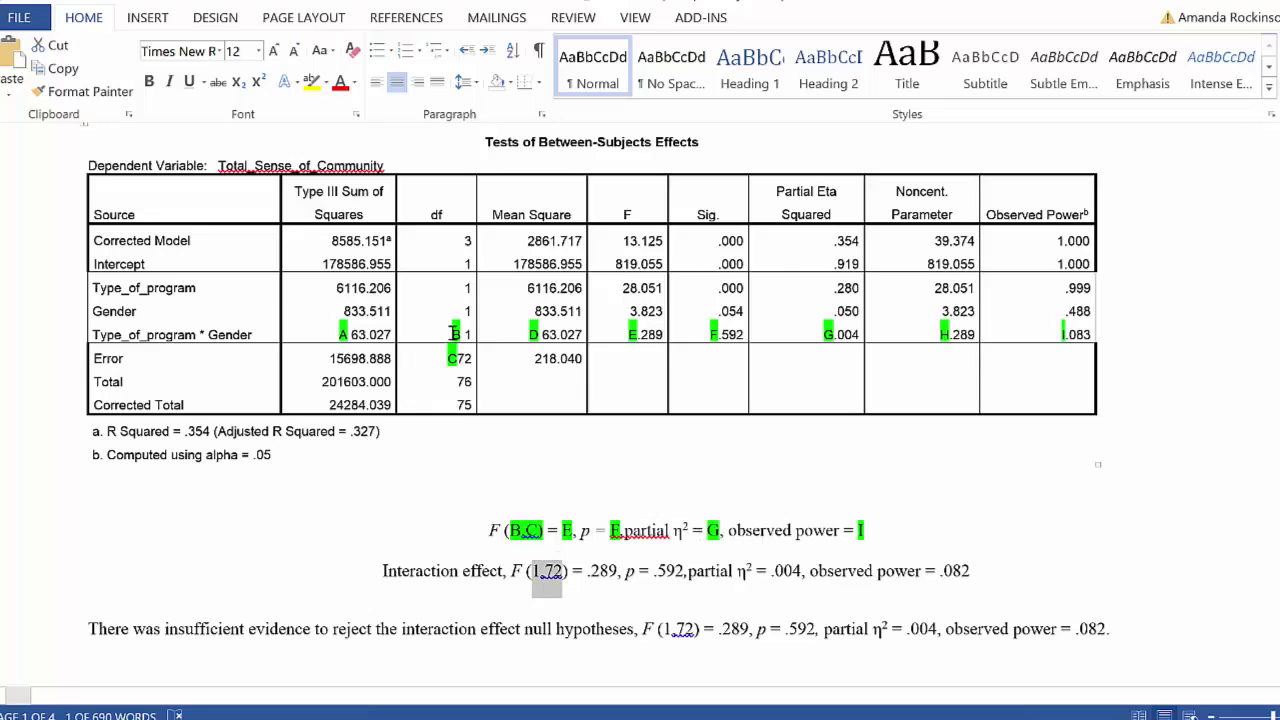
pyautogui.moveTo(456, 334); pyautogui.dragTo(477, 324)
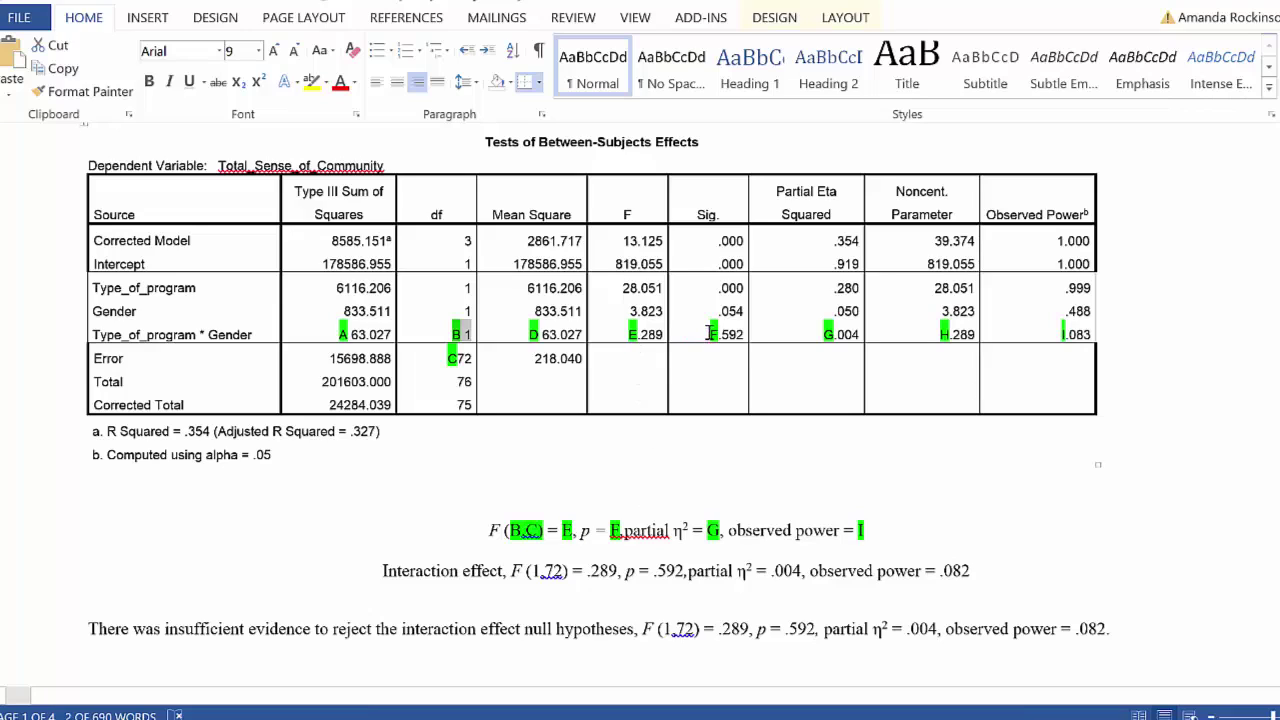
pyautogui.moveTo(708, 336); pyautogui.dragTo(738, 333)
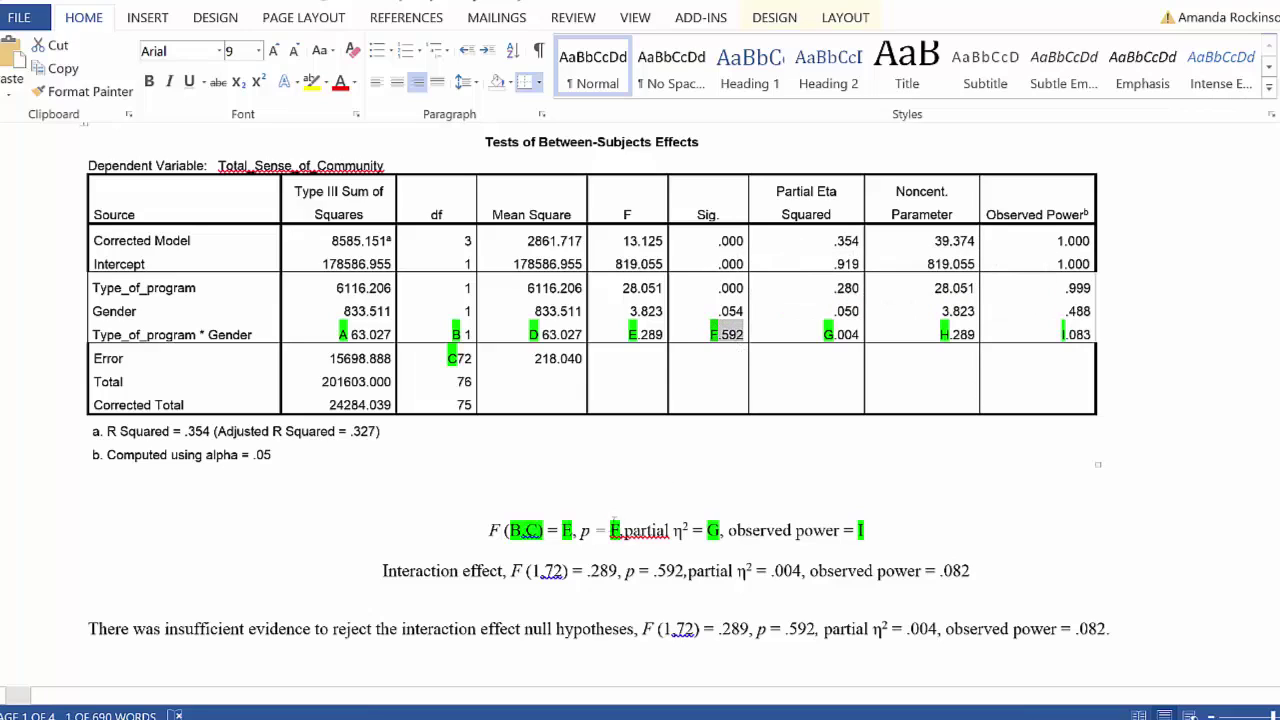
pyautogui.moveTo(626, 572); pyautogui.dragTo(676, 572)
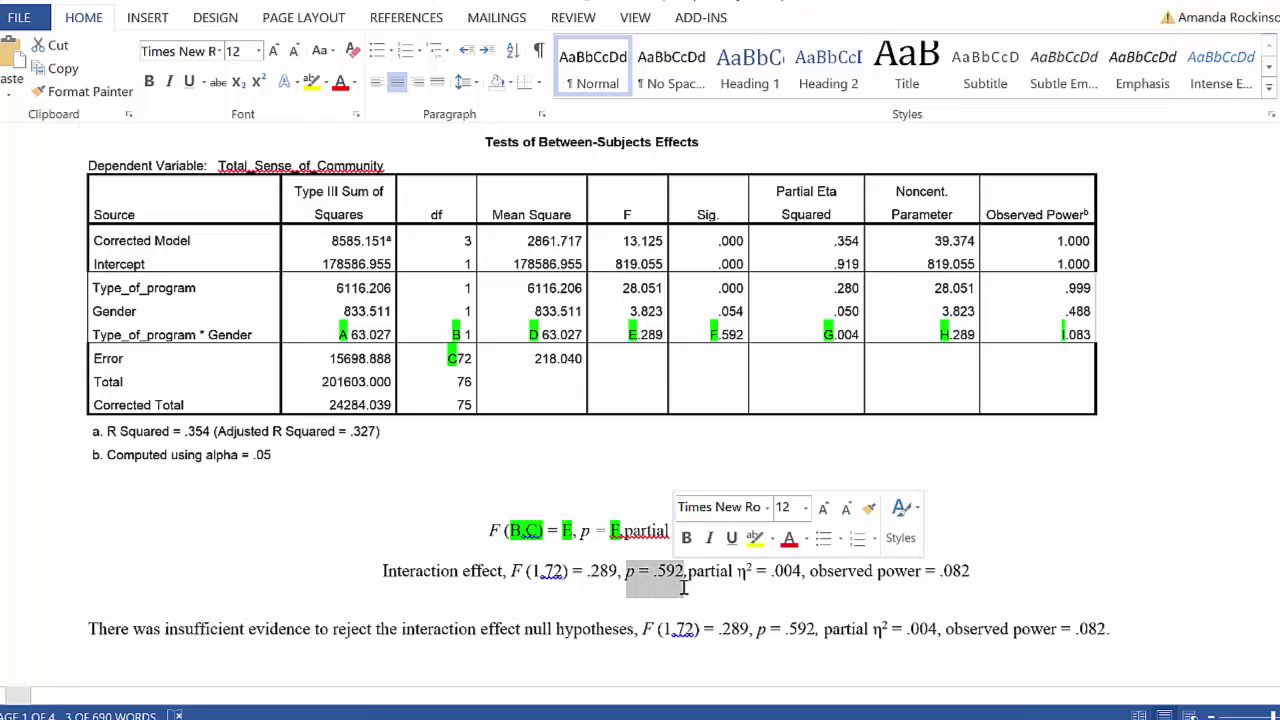
pyautogui.moveTo(634, 334); pyautogui.dragTo(656, 334)
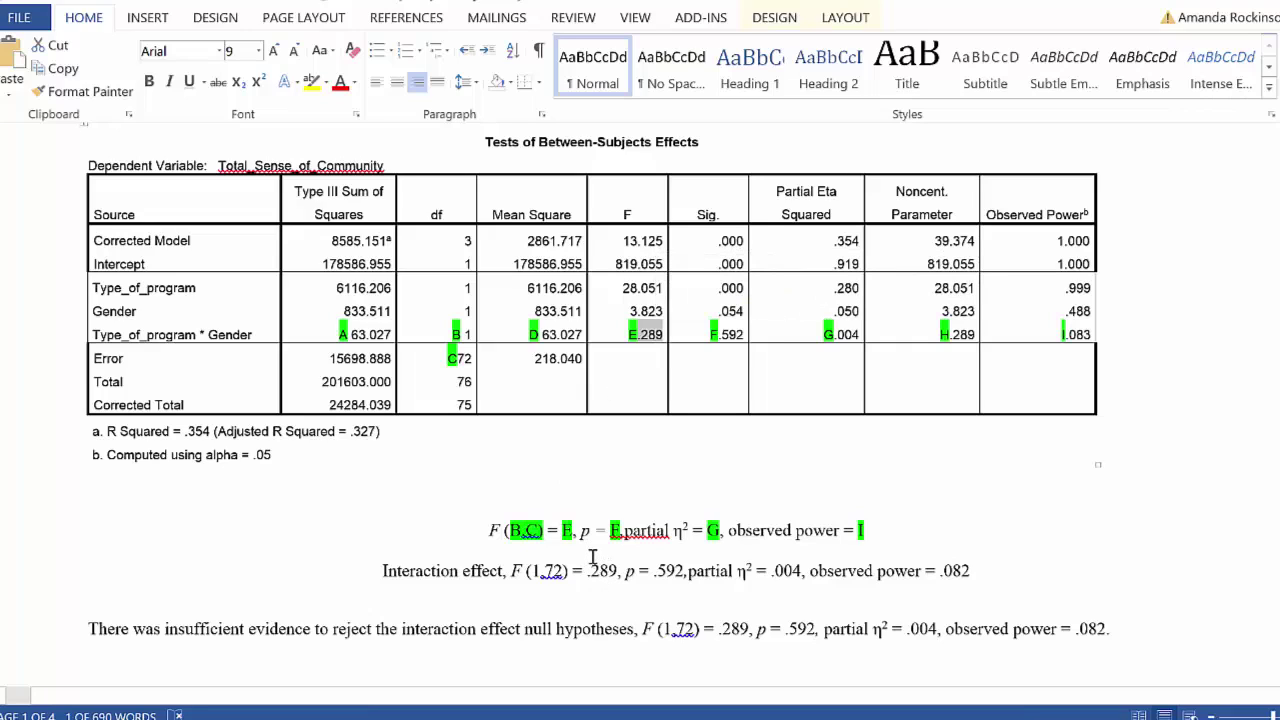
pyautogui.moveTo(587, 570); pyautogui.dragTo(615, 568)
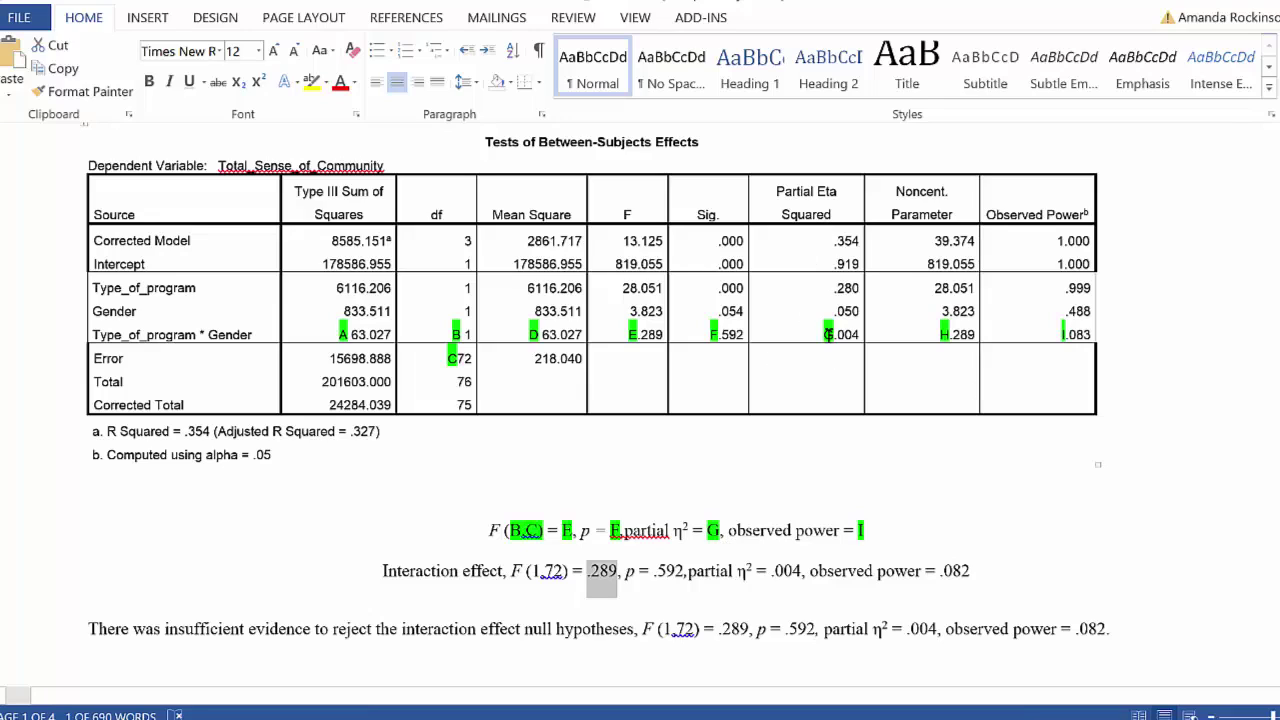
pyautogui.moveTo(824, 334); pyautogui.dragTo(860, 334)
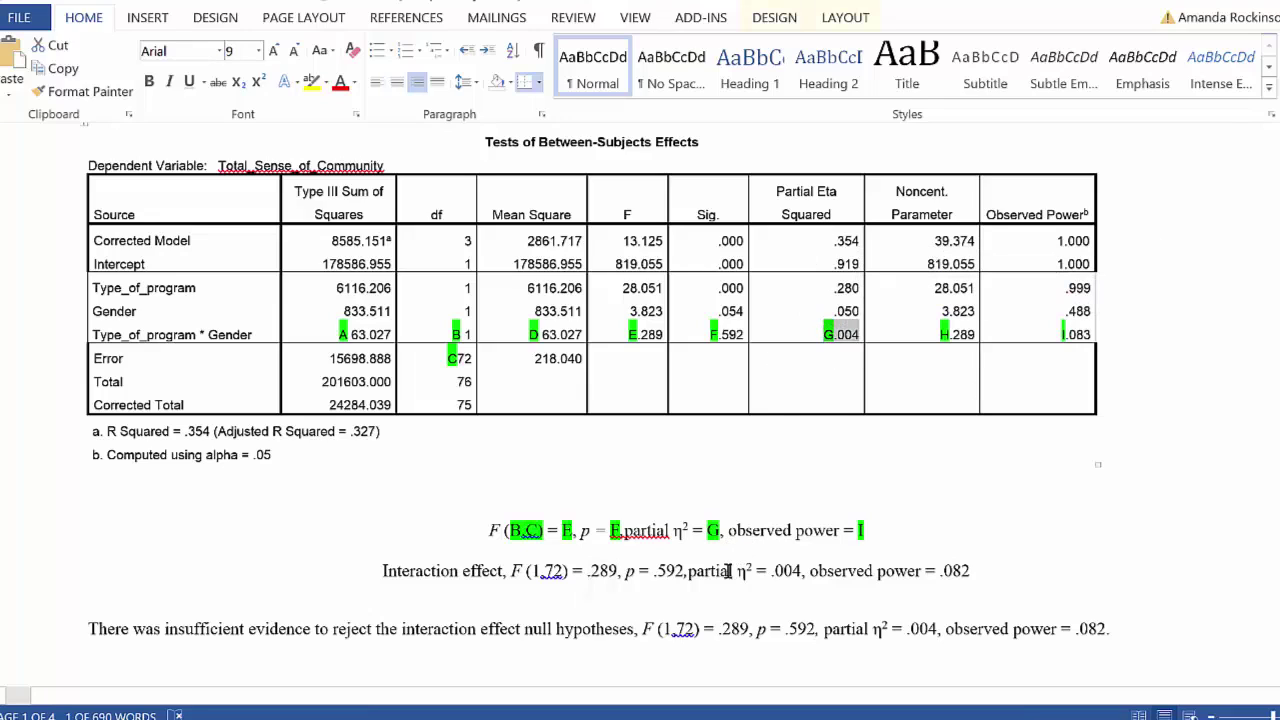
pyautogui.moveTo(688, 570); pyautogui.dragTo(801, 572)
pyautogui.click(944, 334)
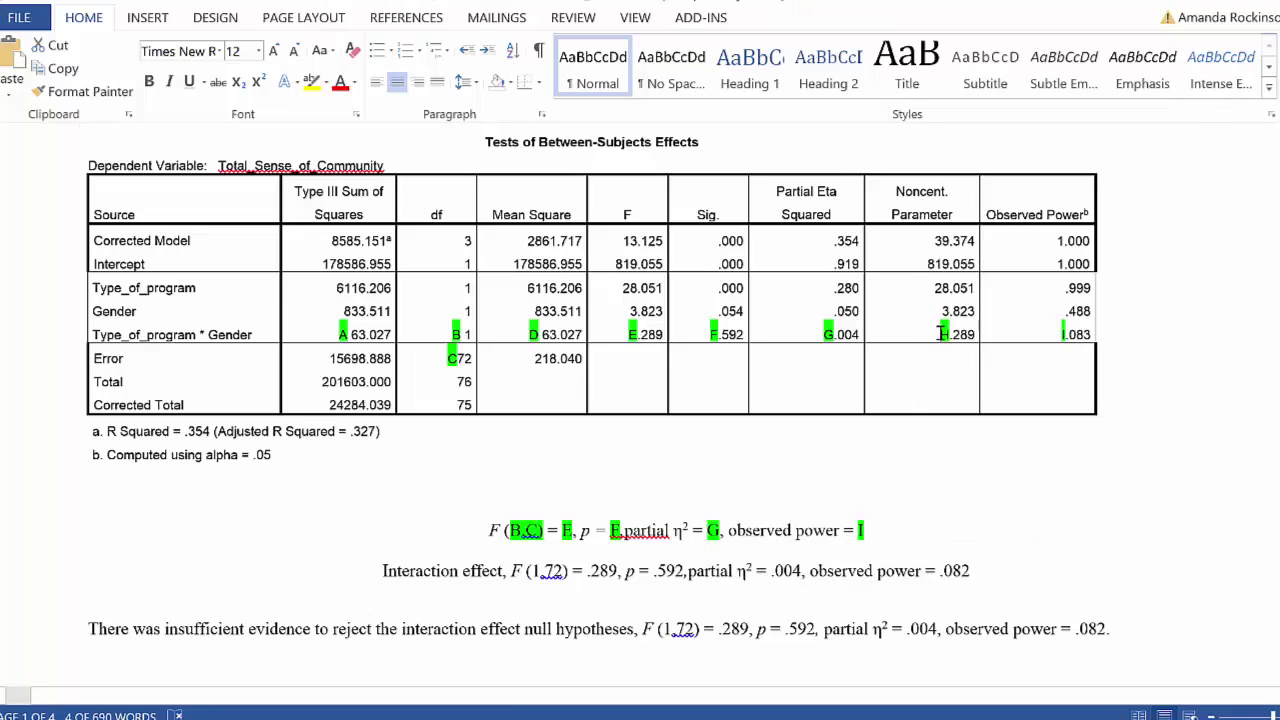
pyautogui.moveTo(944, 334); pyautogui.dragTo(1093, 337)
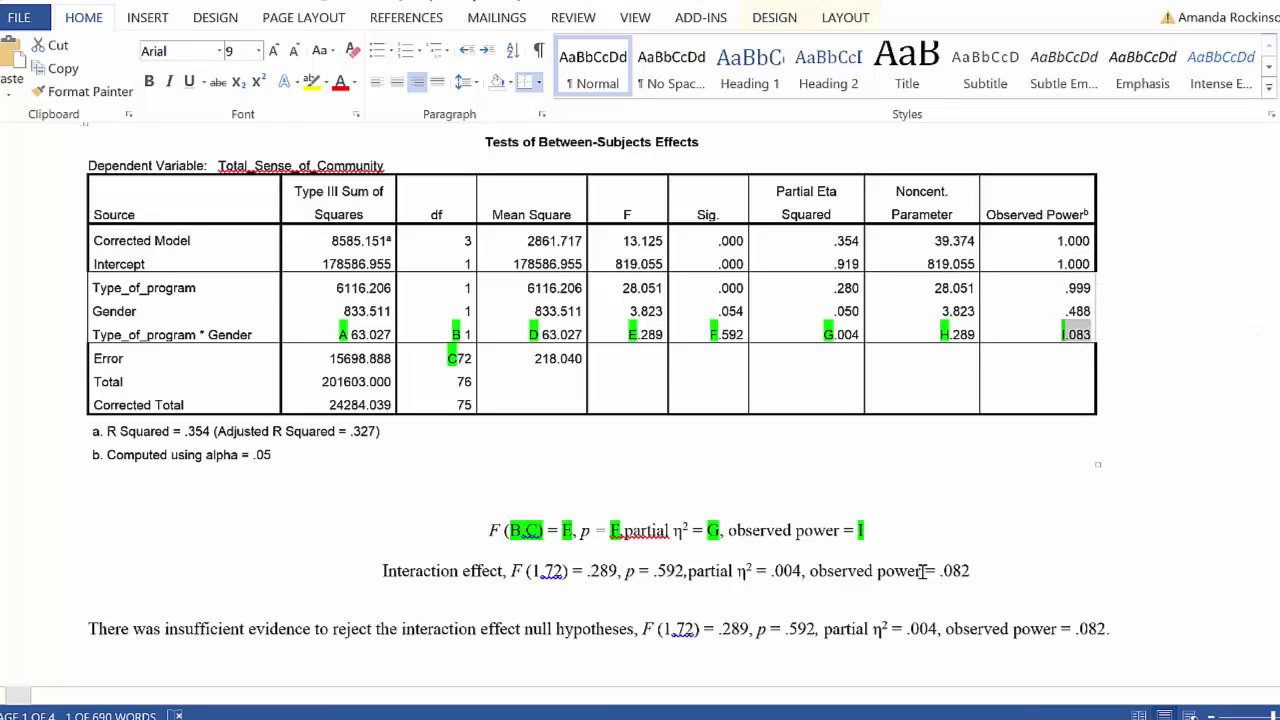
pyautogui.moveTo(934, 571); pyautogui.dragTo(972, 575)
pyautogui.click(988, 581)
# Correct observed power from .082 to .083 in the interaction line and the concluding sentence
pyautogui.press('BackSpace')
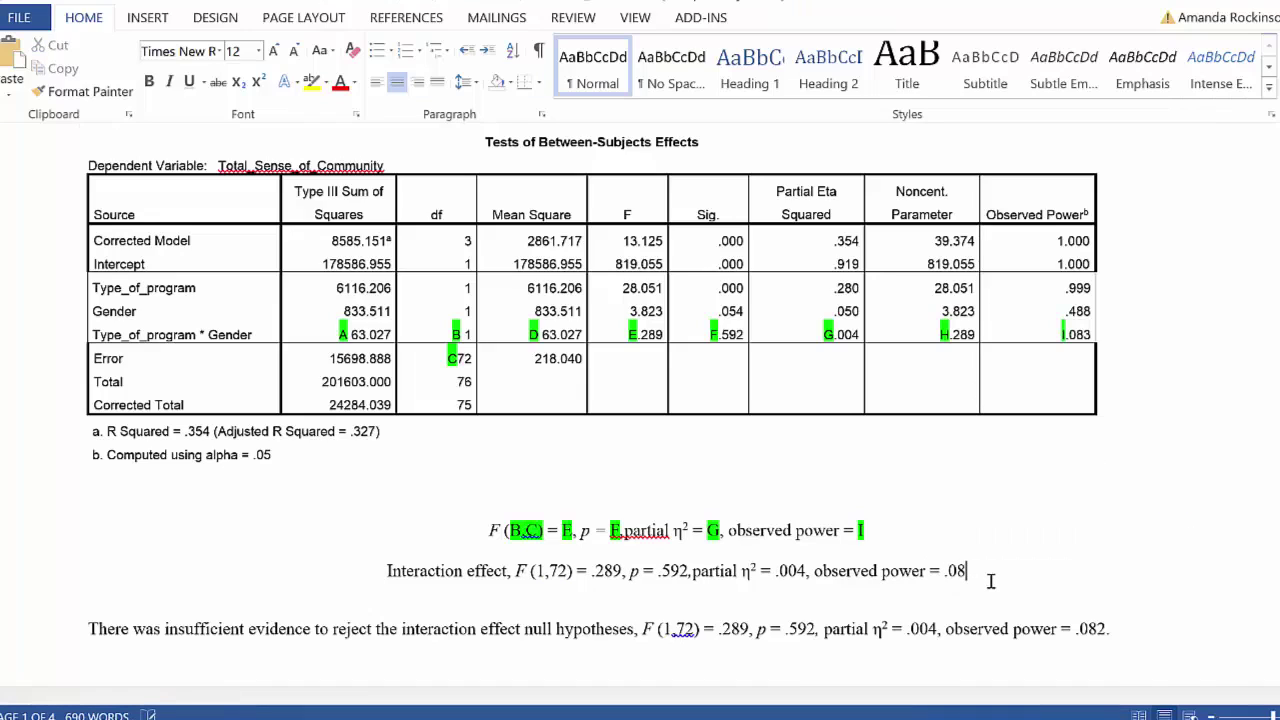
pyautogui.write('3')
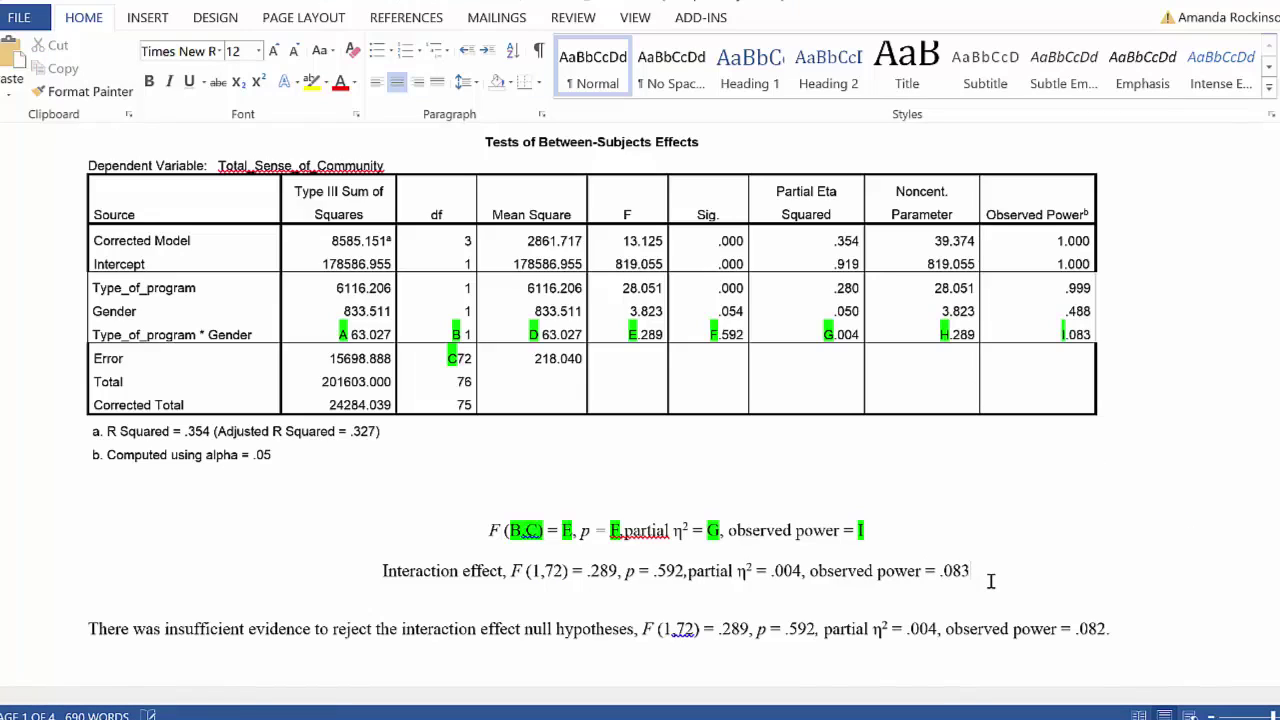
pyautogui.click(1124, 628)
pyautogui.press('BackSpace')
pyautogui.press('BackSpace')
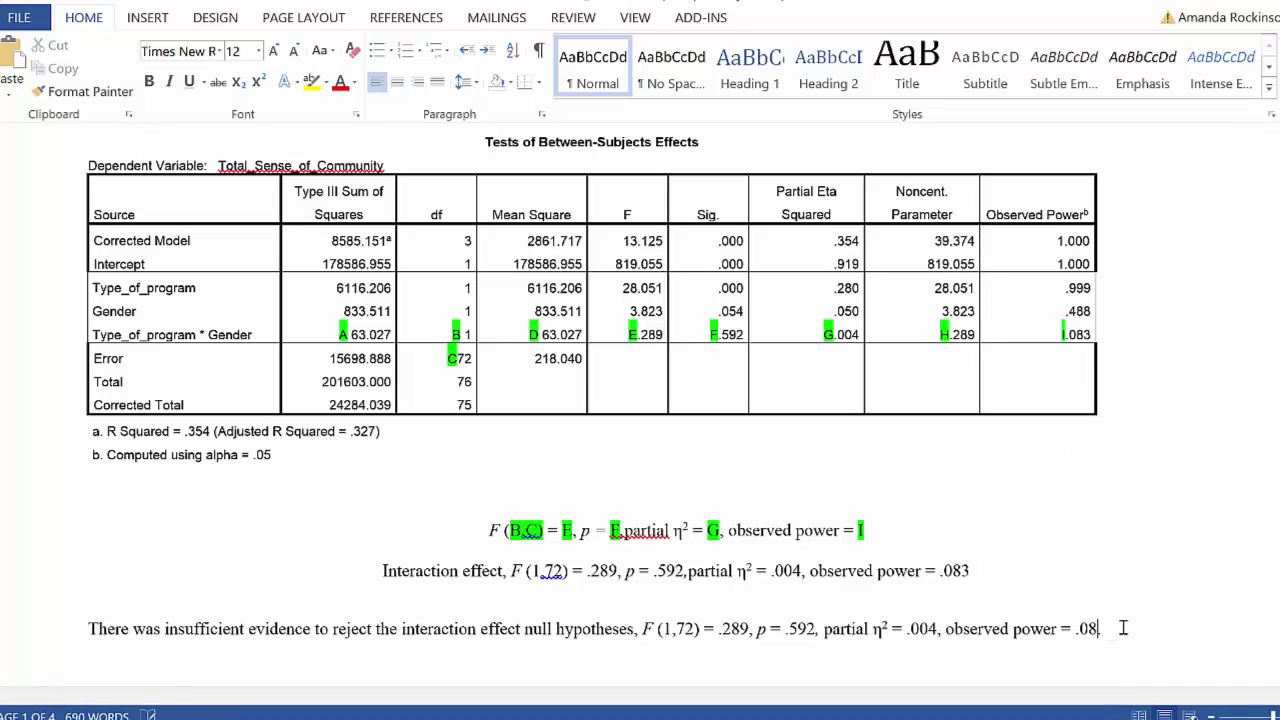
pyautogui.write('3.')
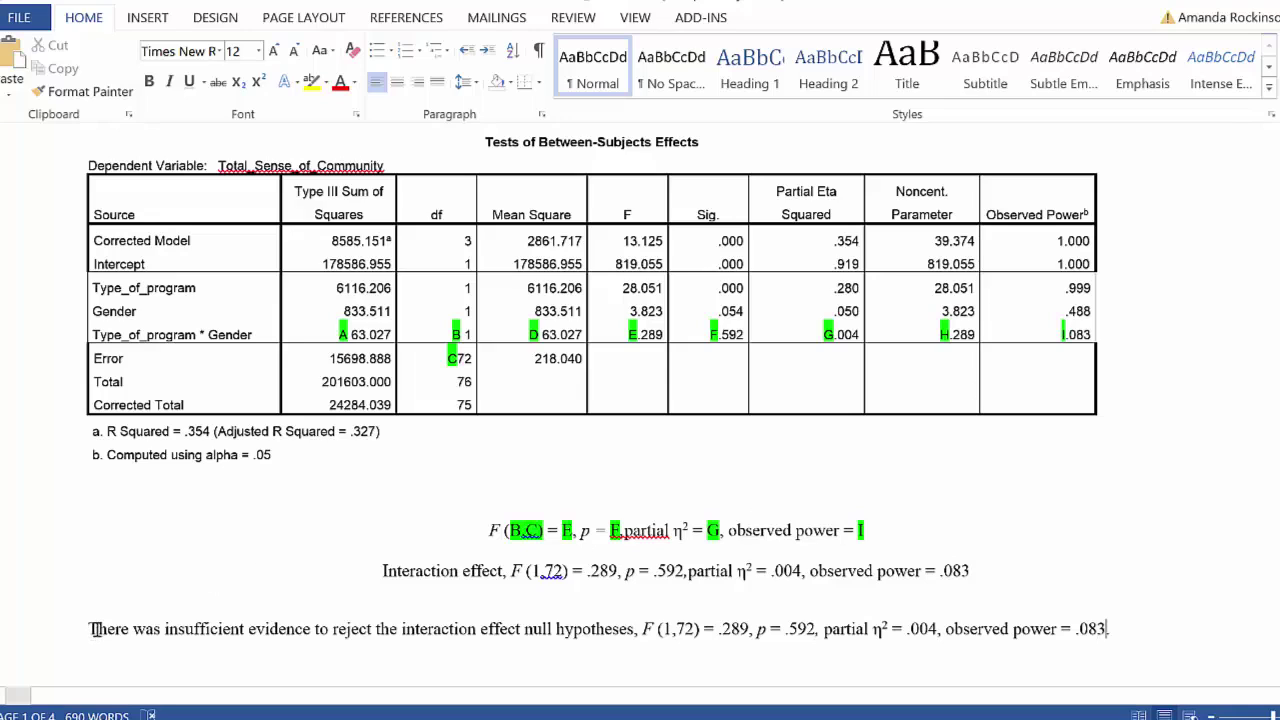
pyautogui.moveTo(90, 630); pyautogui.dragTo(621, 640)
pyautogui.click(622, 637)
# Change 'null hypotheses' to 'null hypothesis' in the concluding sentence
pyautogui.press('BackSpace')
pyautogui.press('BackSpace')
pyautogui.write('is')
pyautogui.press('Delete')
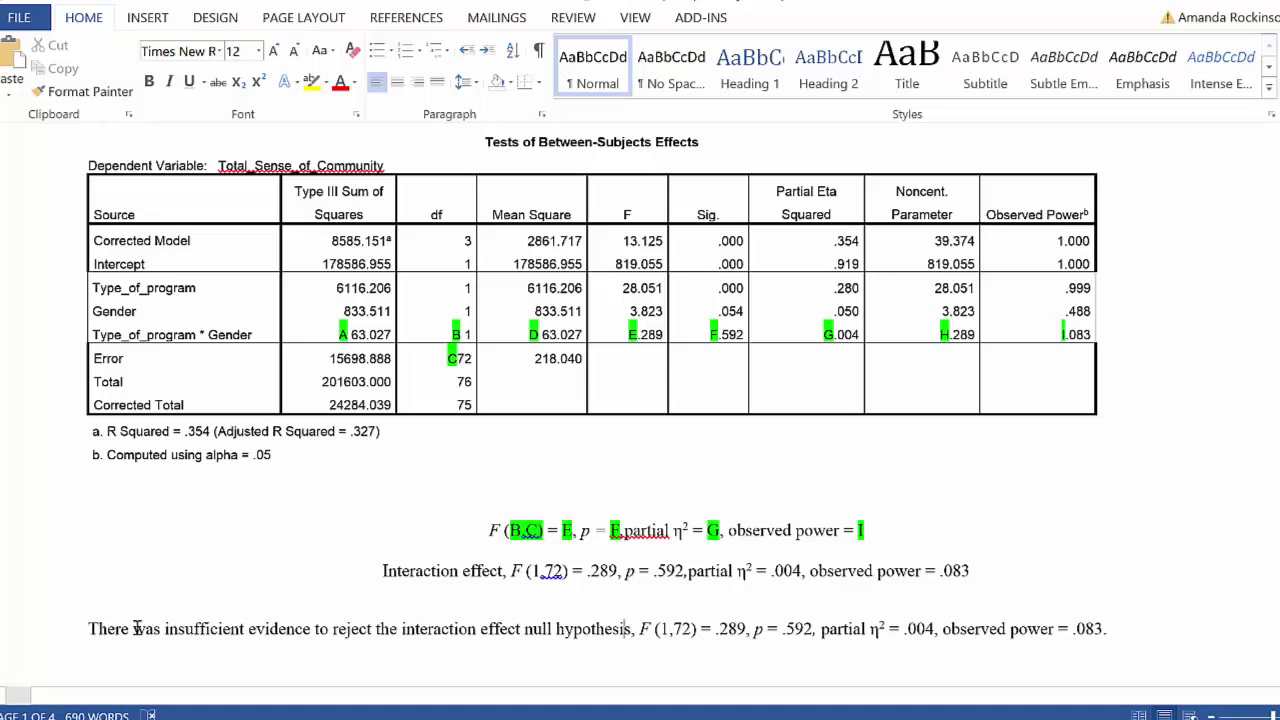
# Check the 'insufficient evidence' wording against the Type_of_program * Gender row and the template formula
pyautogui.moveTo(165, 636); pyautogui.dragTo(1113, 646)
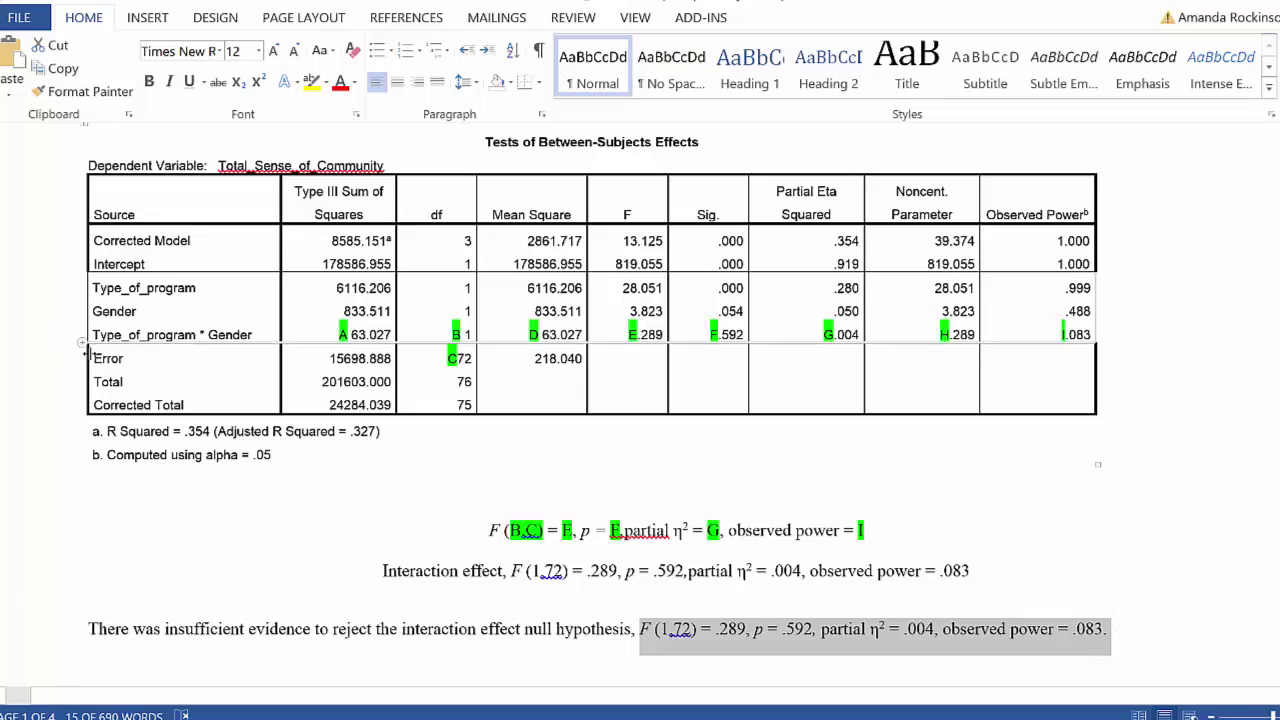
pyautogui.moveTo(93, 335); pyautogui.dragTo(258, 336)
pyautogui.click(492, 551)
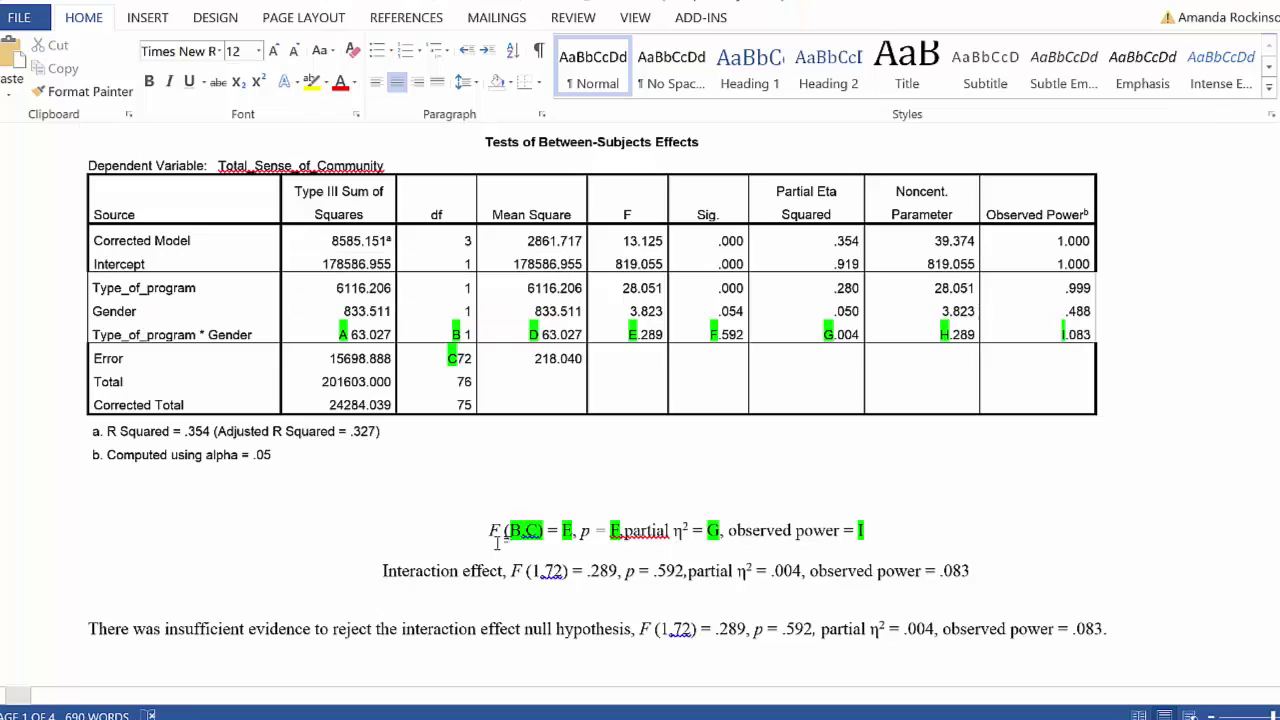
pyautogui.moveTo(489, 530); pyautogui.dragTo(868, 531)
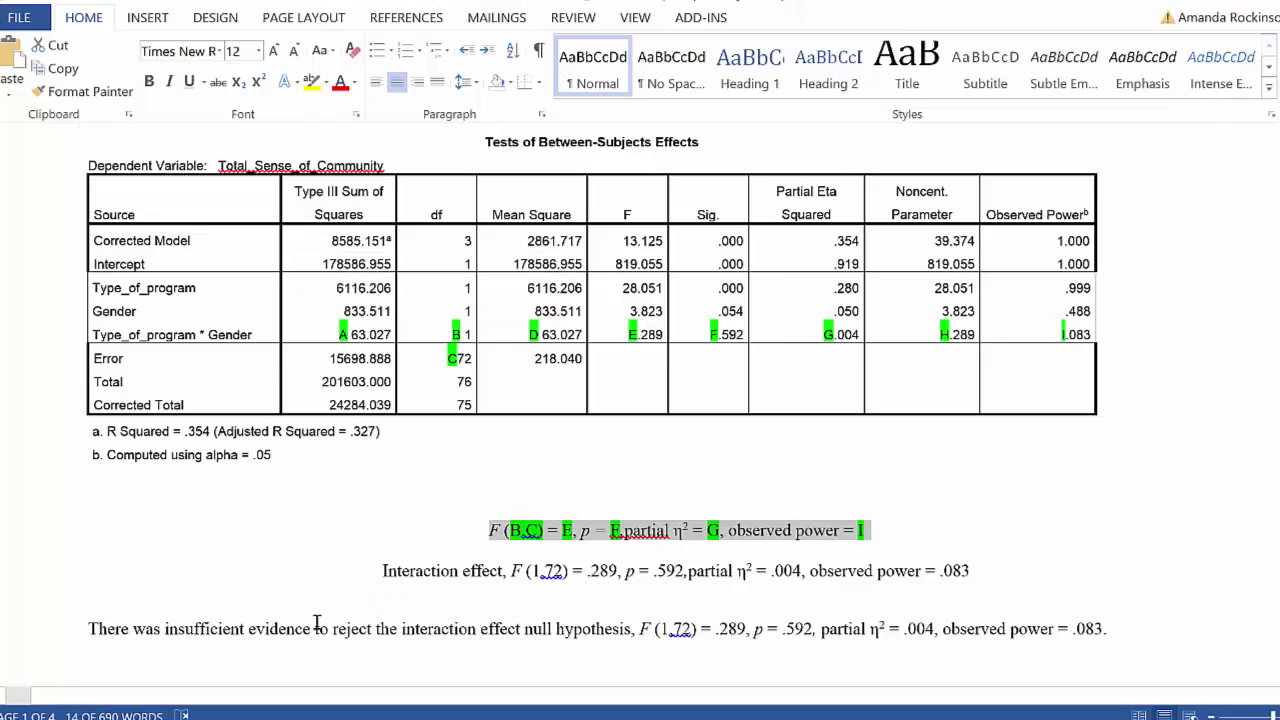
pyautogui.moveTo(235, 640); pyautogui.dragTo(290, 640)
pyautogui.click(491, 677)
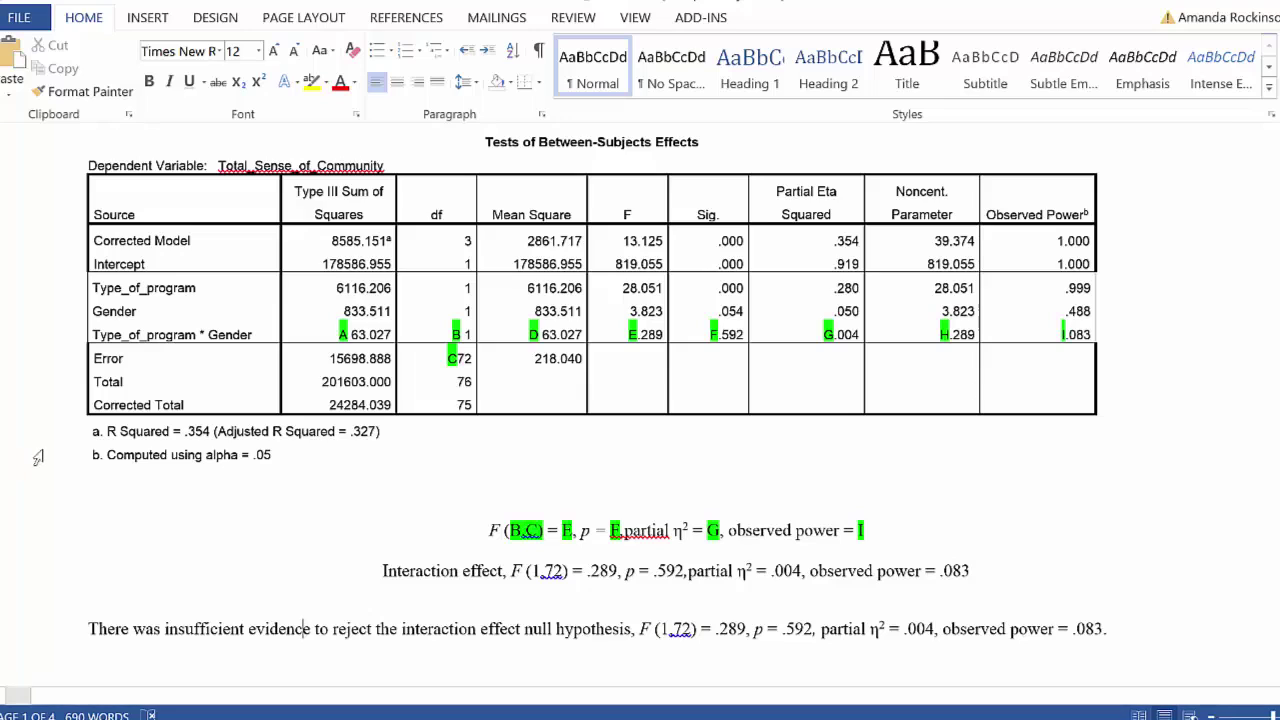
pyautogui.moveTo(93, 282); pyautogui.dragTo(146, 314)
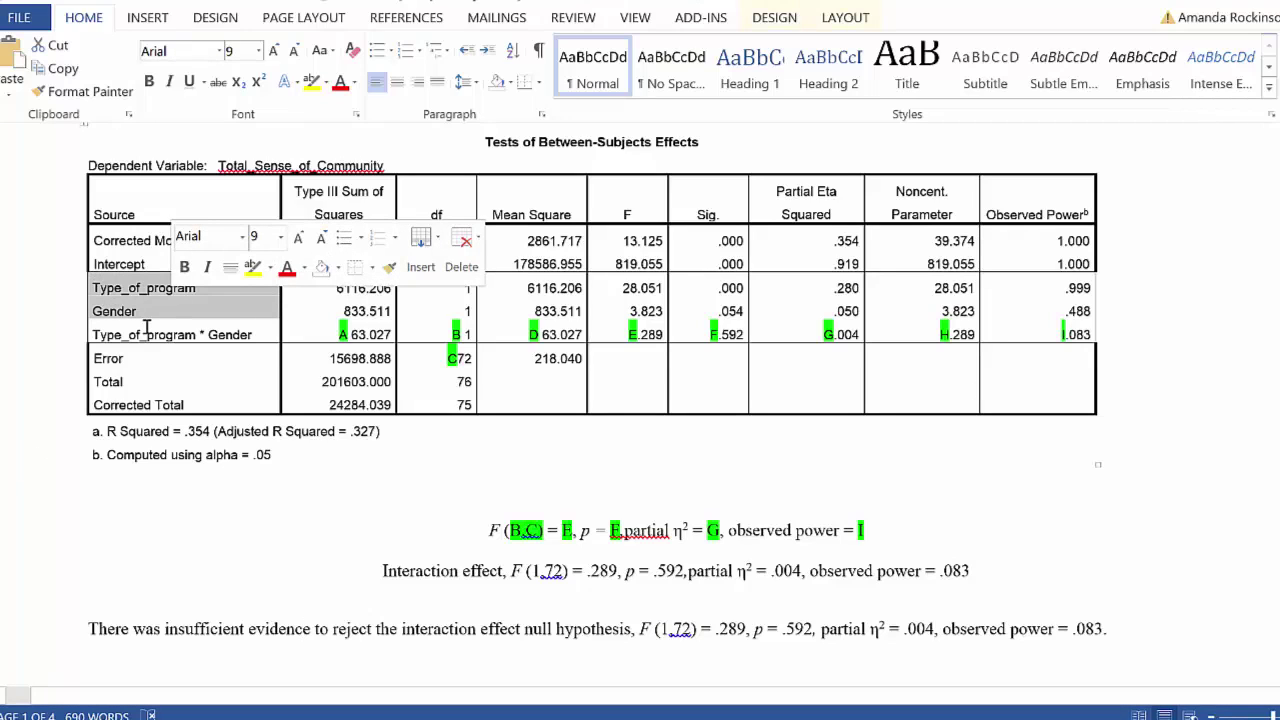